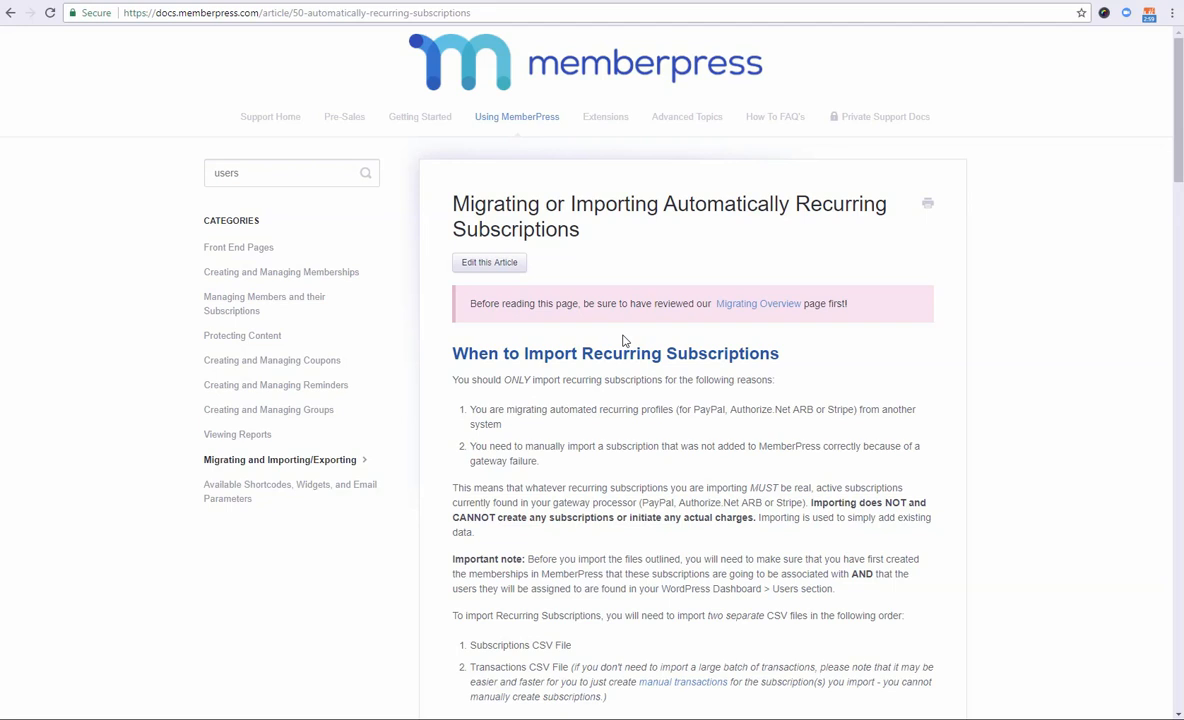
Check the documentation's search suggestions for users, and review the article's conditions and required files for importing recurring subscriptions
{"action": "left_click", "coordinate": [284, 175]}
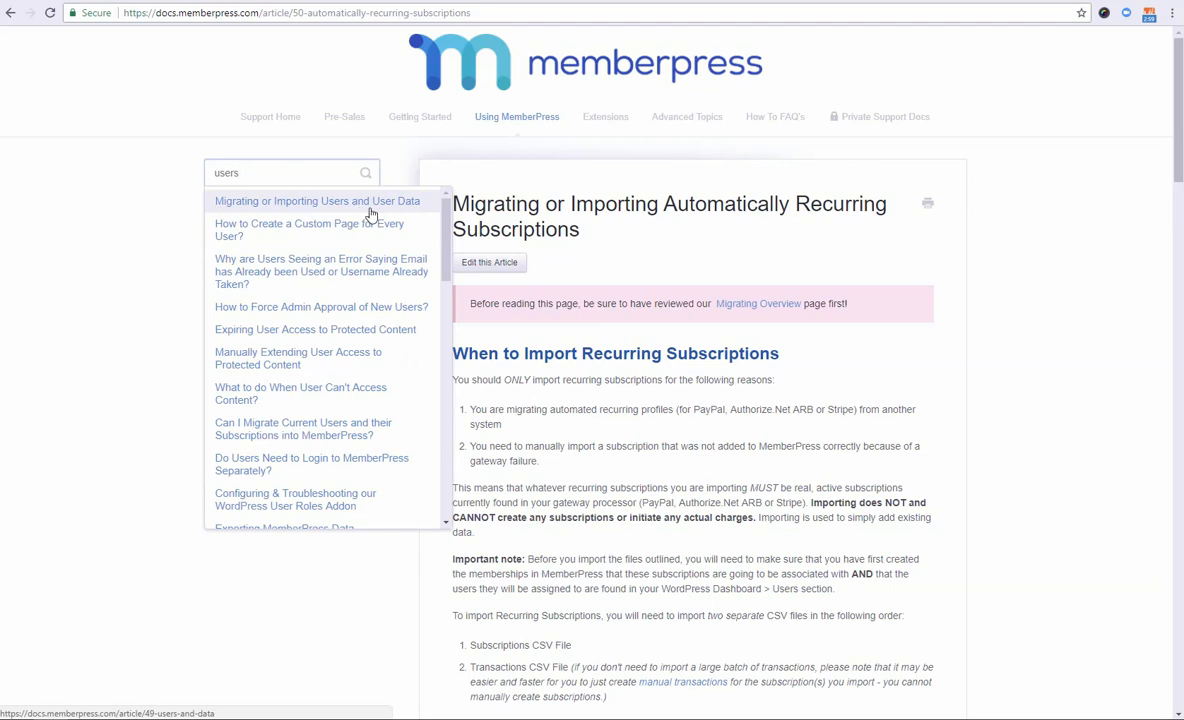
{"action": "left_click", "coordinate": [658, 426]}
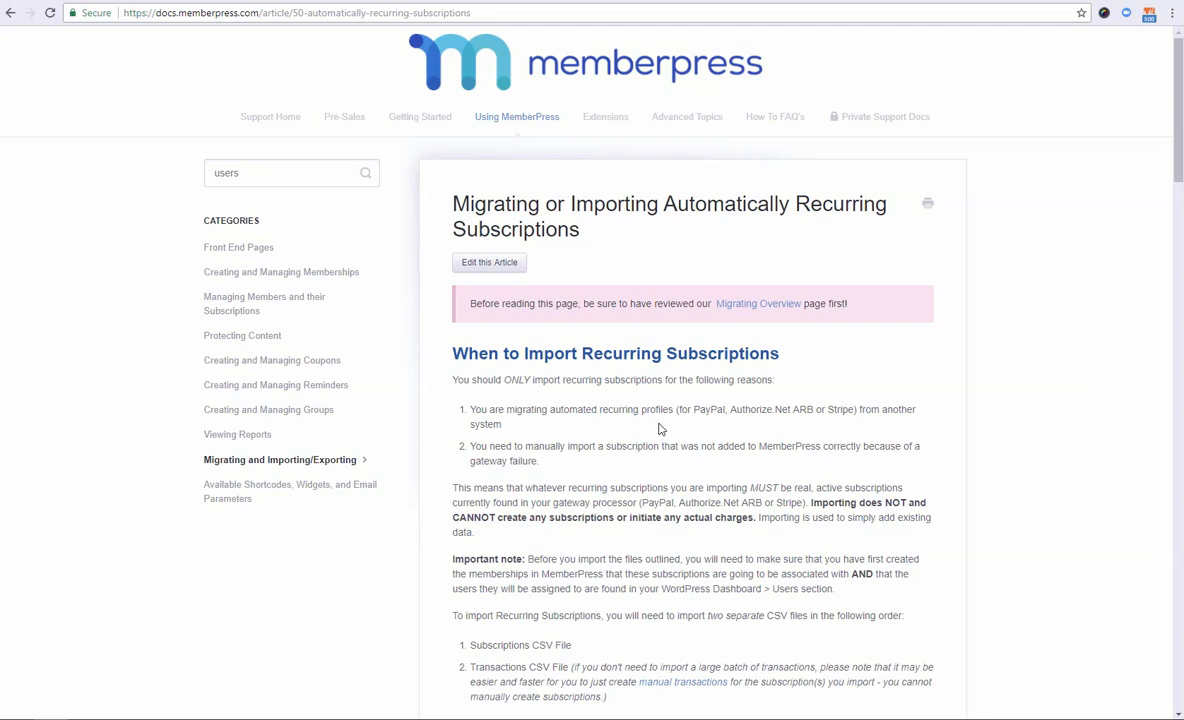
{"action": "scroll", "coordinate": [660, 432], "scroll_direction": "down", "scroll_amount": 2}
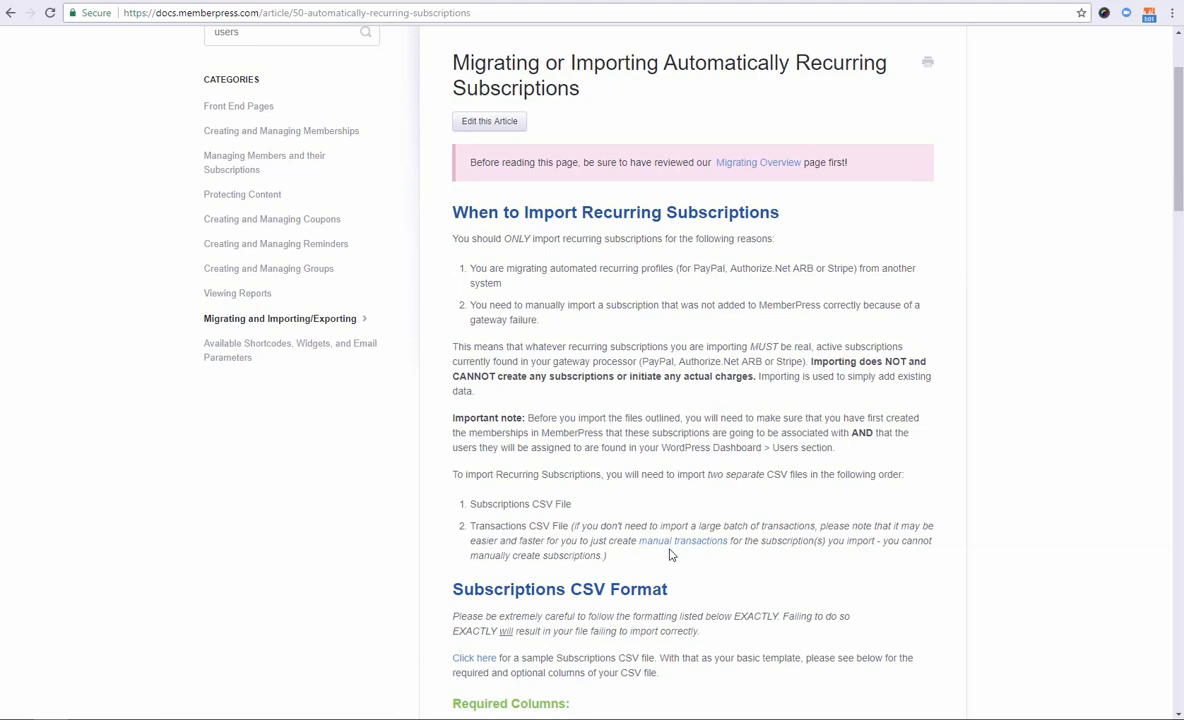
Switch to Excel and save the transactions workbook to the Desktop as transactions-test in CSV (Comma delimited) format
{"action": "key", "text": "alt+Tab"}
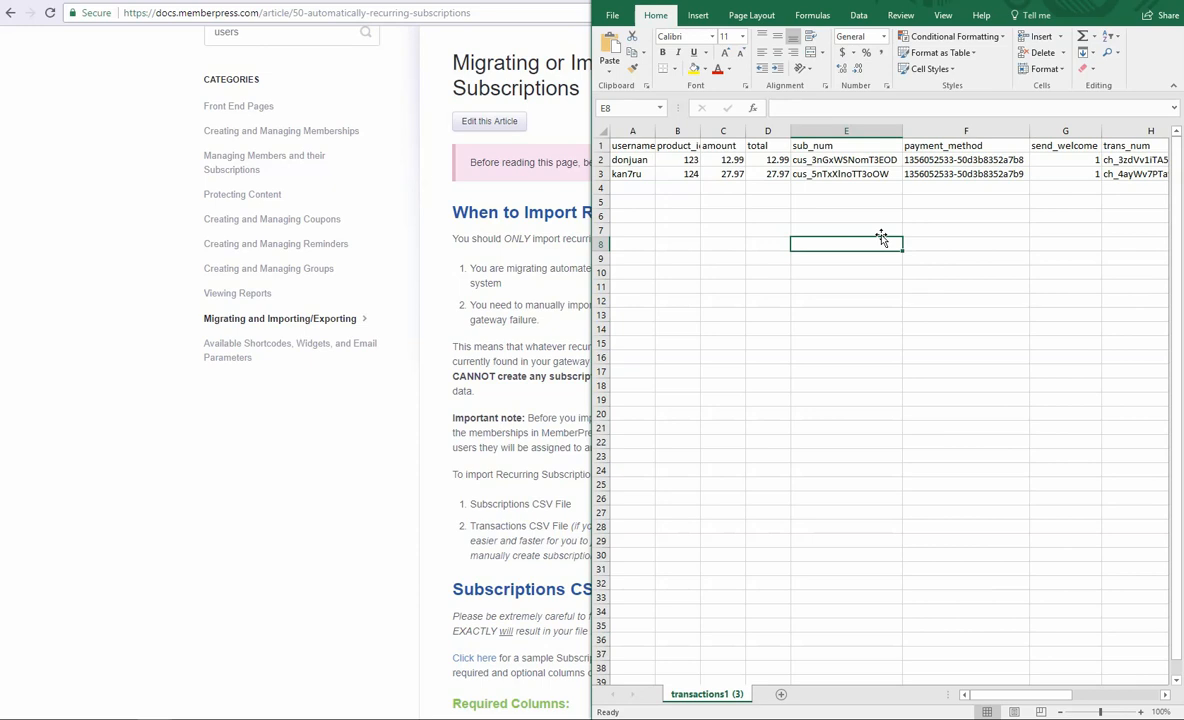
{"action": "left_click", "coordinate": [614, 16]}
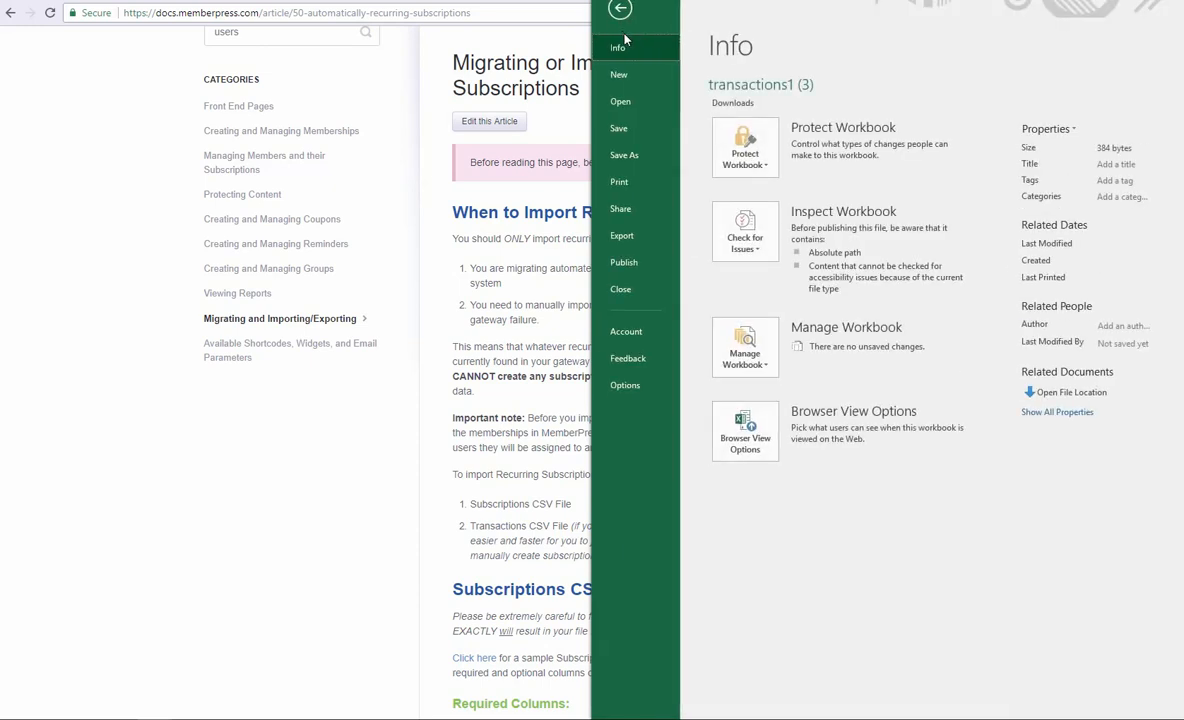
{"action": "left_click", "coordinate": [624, 155]}
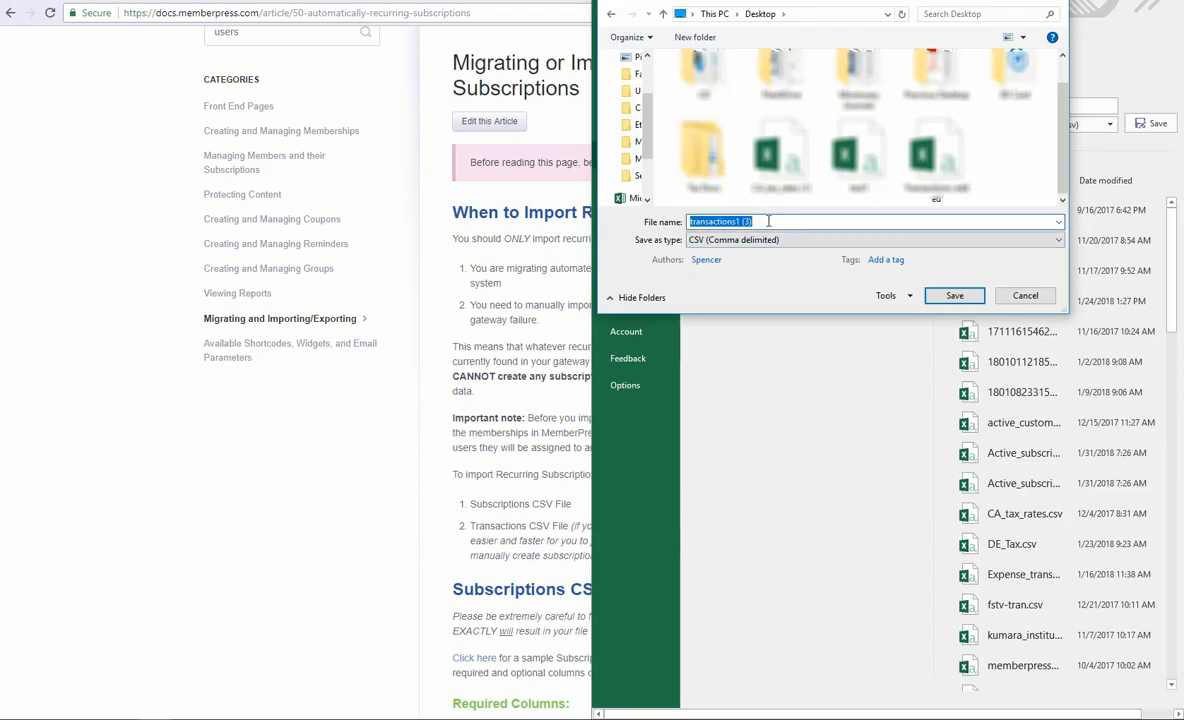
{"action": "left_click", "coordinate": [769, 221]}
{"action": "key", "text": "BackSpace"}
{"action": "key", "text": "BackSpace"}
{"action": "key", "text": "BackSpace"}
{"action": "key", "text": "BackSpace"}
{"action": "key", "text": "BackSpace"}
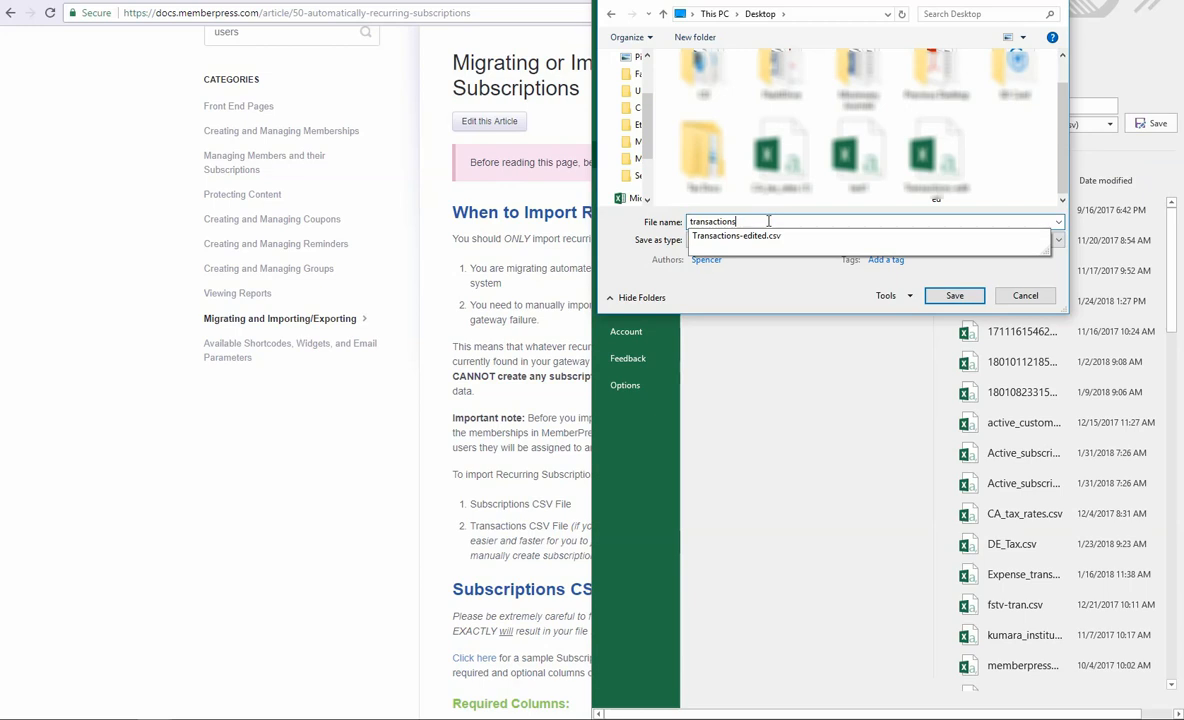
{"action": "type", "text": "-test"}
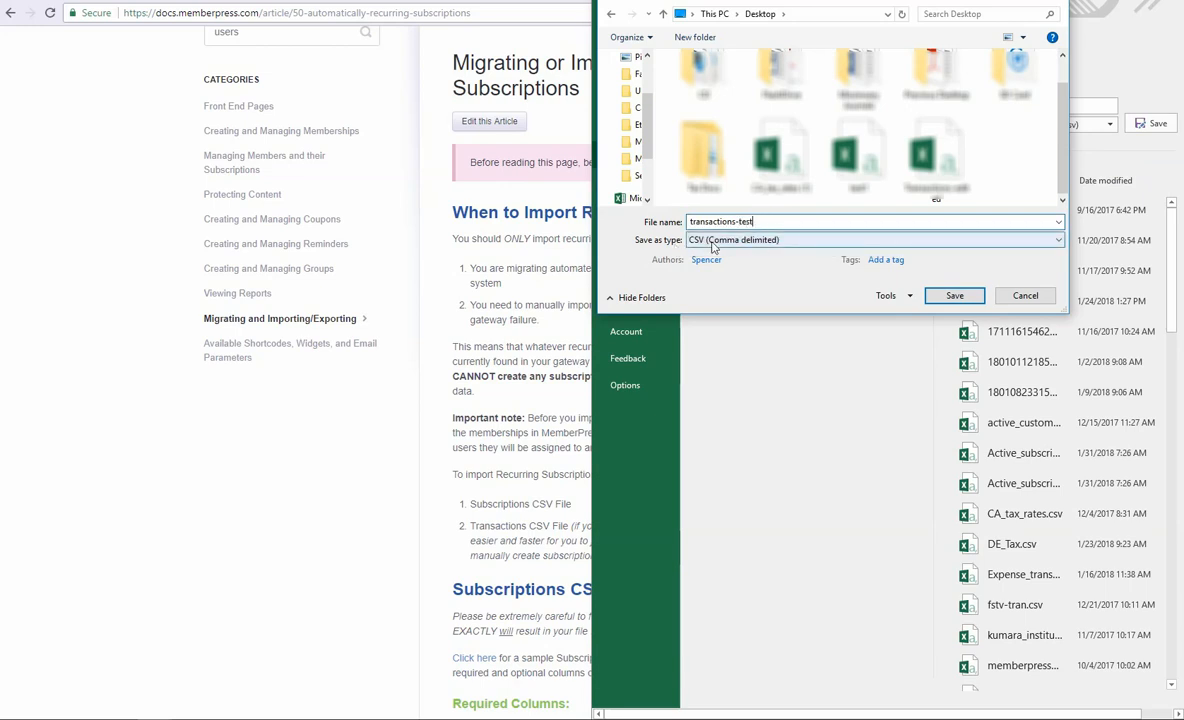
{"action": "left_click", "coordinate": [781, 241]}
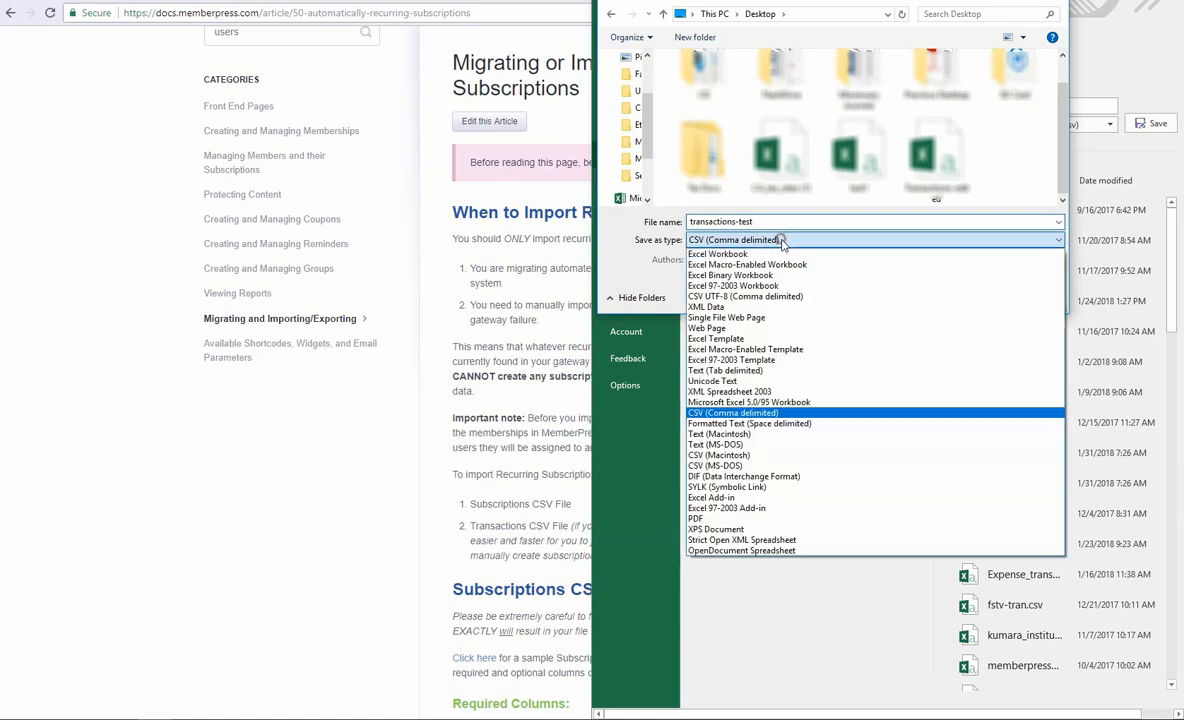
{"action": "left_click", "coordinate": [766, 412]}
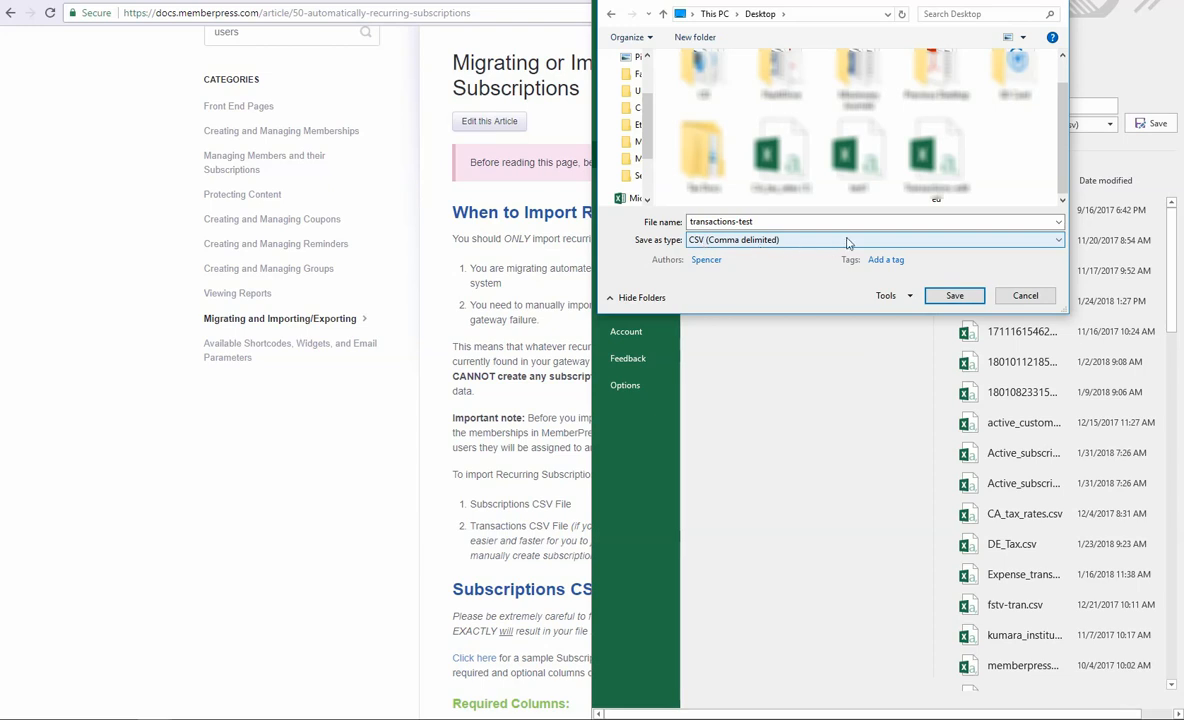
{"action": "left_click", "coordinate": [941, 294]}
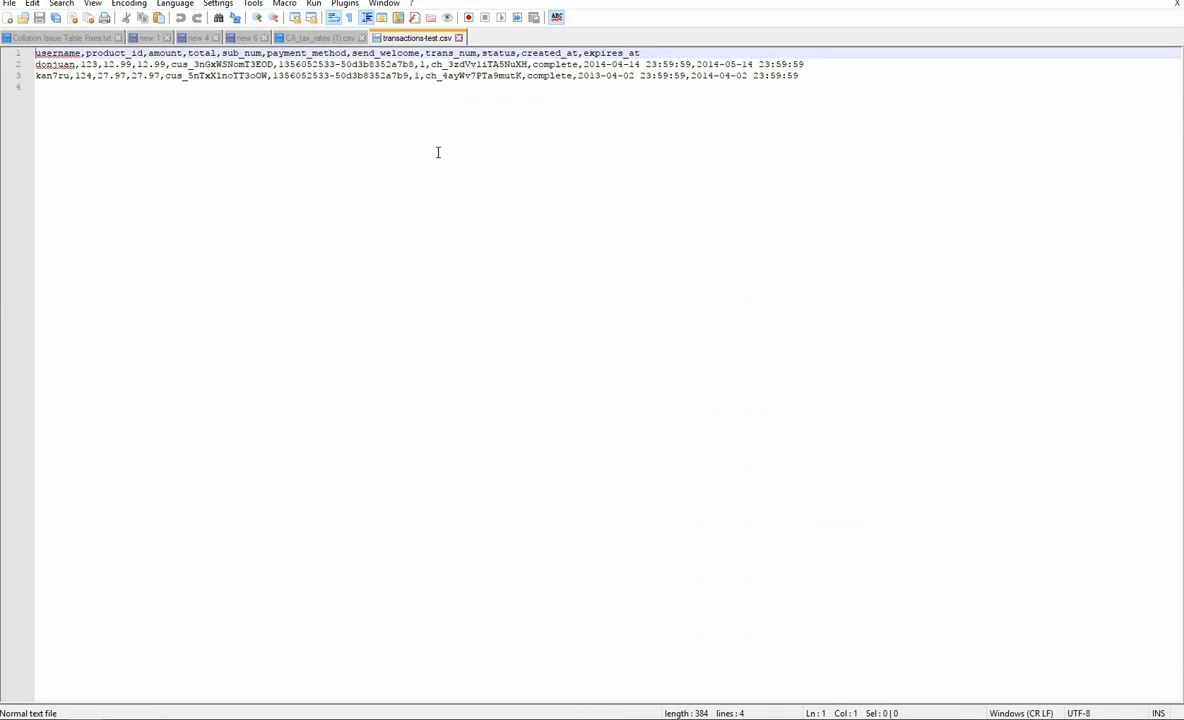
In the text editor, examine the comma-separated headers and the date values in transactions-test.csv
{"action": "left_click", "coordinate": [86, 55]}
{"action": "left_click", "coordinate": [145, 55]}
{"action": "left_click_drag", "start_coordinate": [644, 64], "coordinate": [790, 74]}
{"action": "left_click", "coordinate": [494, 76]}
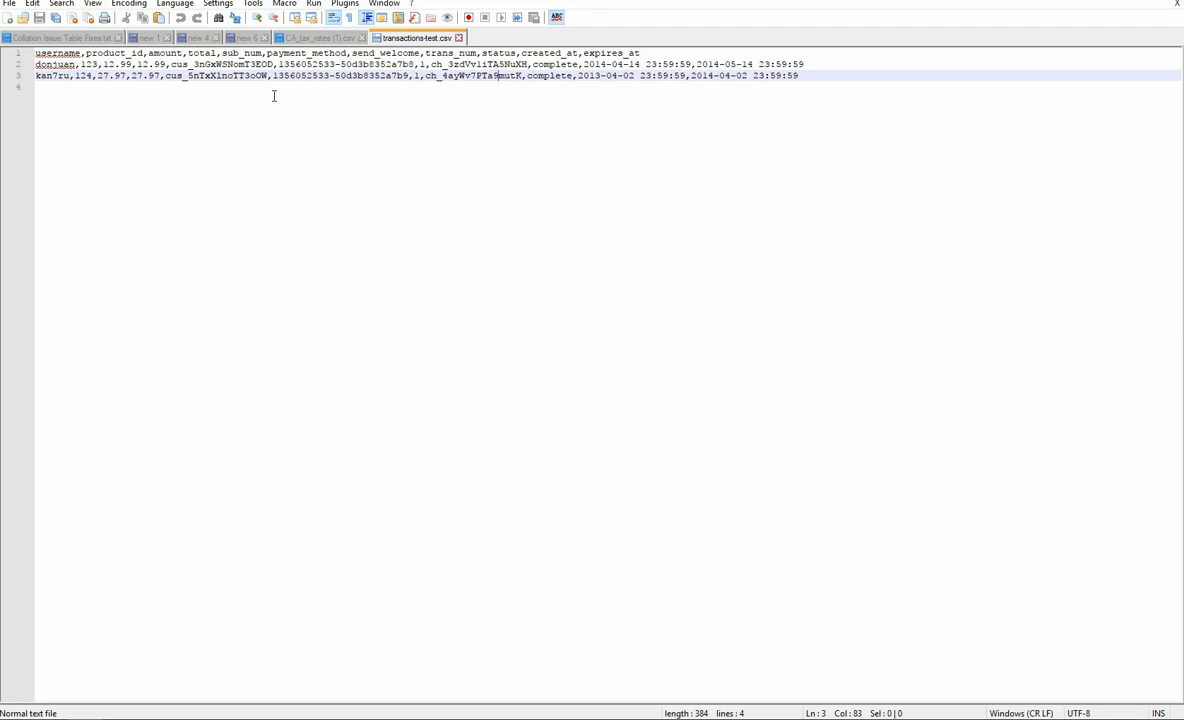
Enter a string of commas on the empty line 4 as a sample blank record, and delete it
{"action": "left_click", "coordinate": [95, 89]}
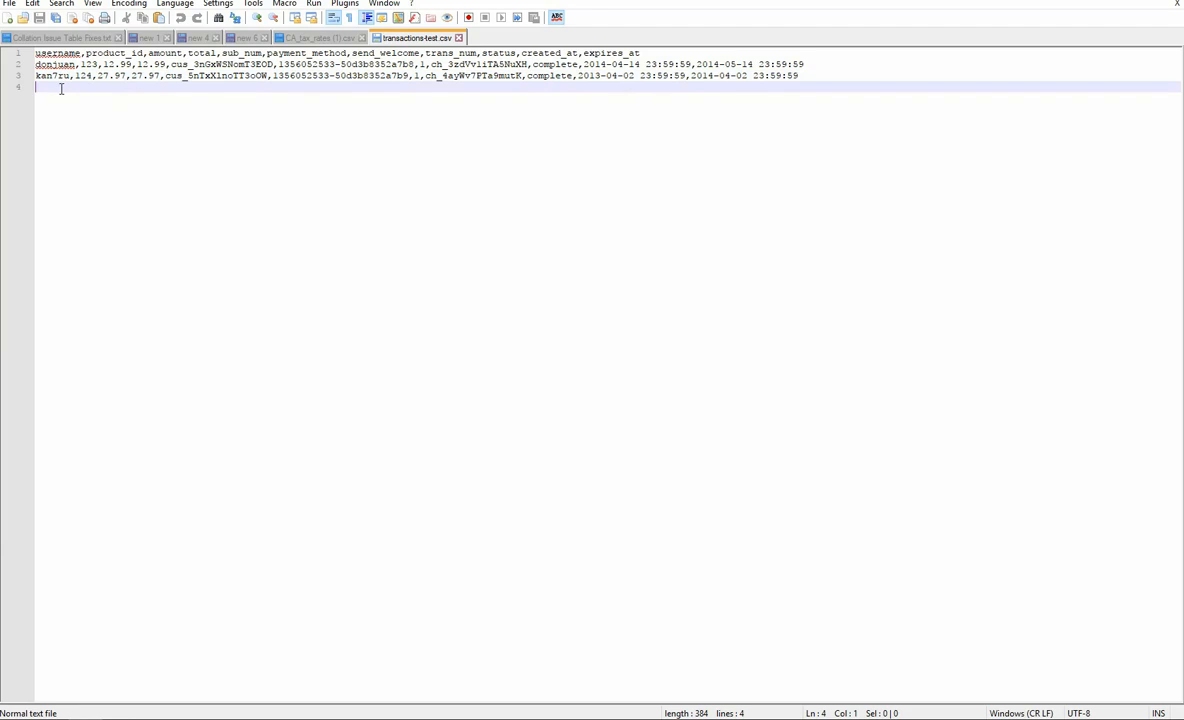
{"action": "type", "text": ",,,,,,,,,,,,,,"}
{"action": "left_click_drag", "start_coordinate": [120, 88], "coordinate": [10, 90]}
{"action": "key", "text": "Delete"}
Remove the empty line 4 after the last record of transactions-test.csv, and add the line break back
{"action": "left_click", "coordinate": [808, 76]}
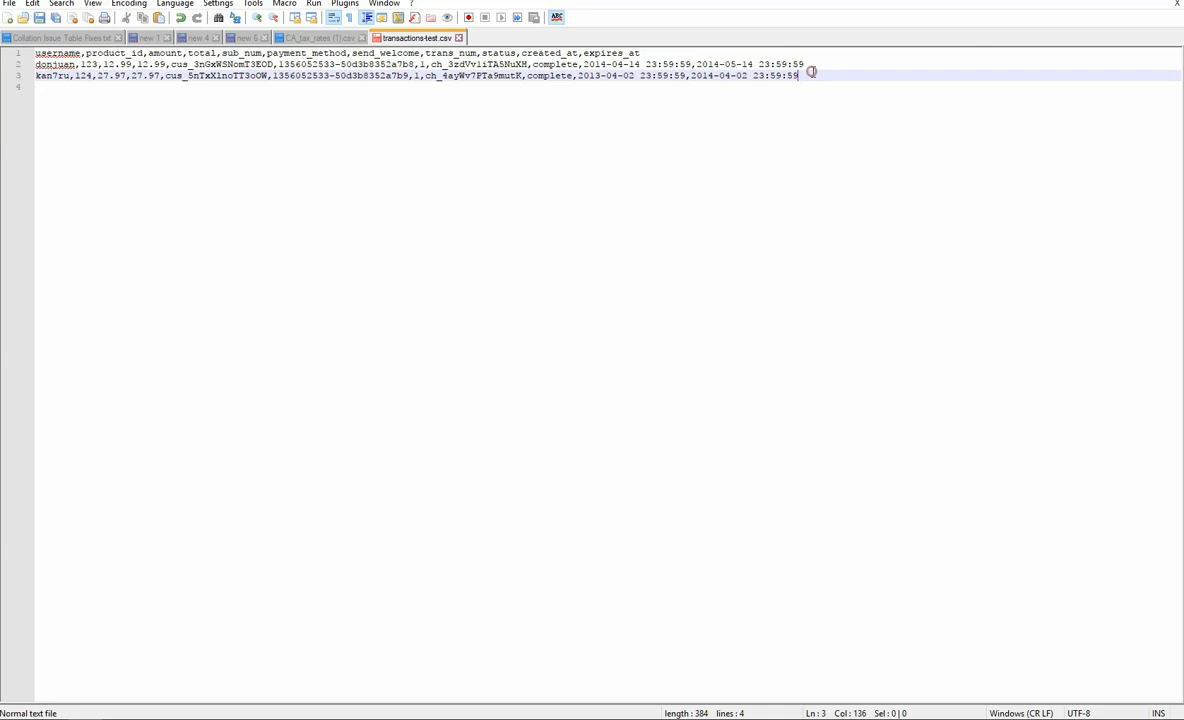
{"action": "left_click", "coordinate": [499, 88]}
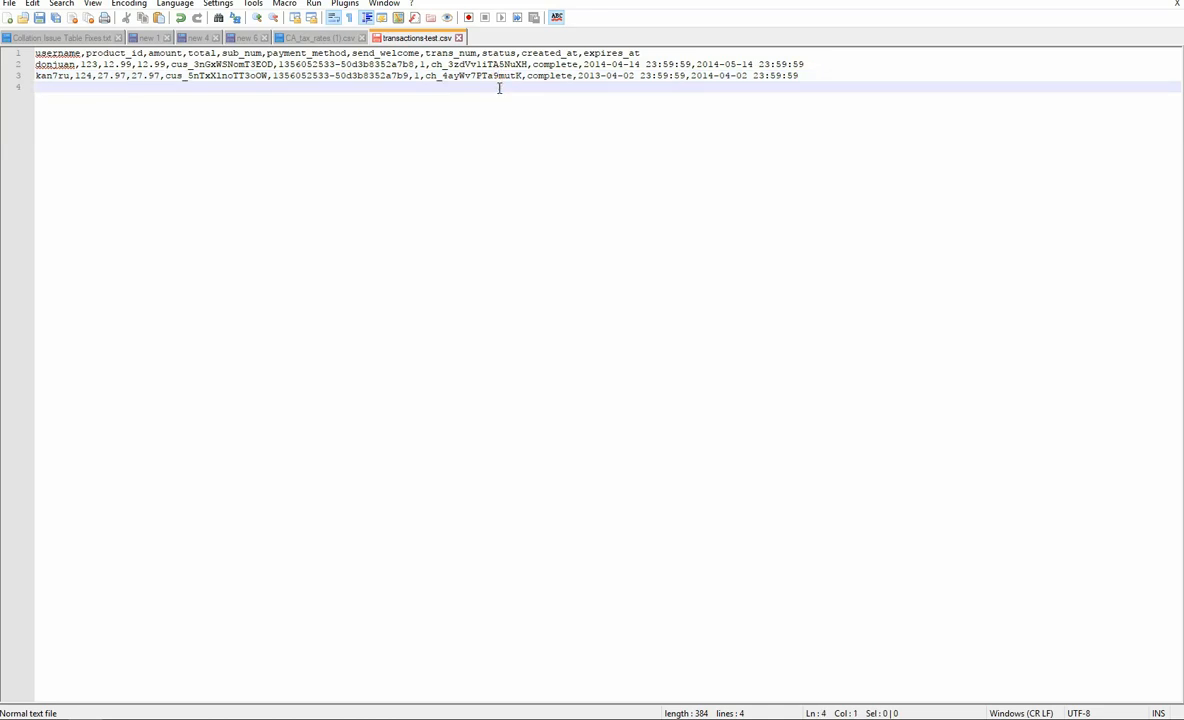
{"action": "key", "text": "BackSpace"}
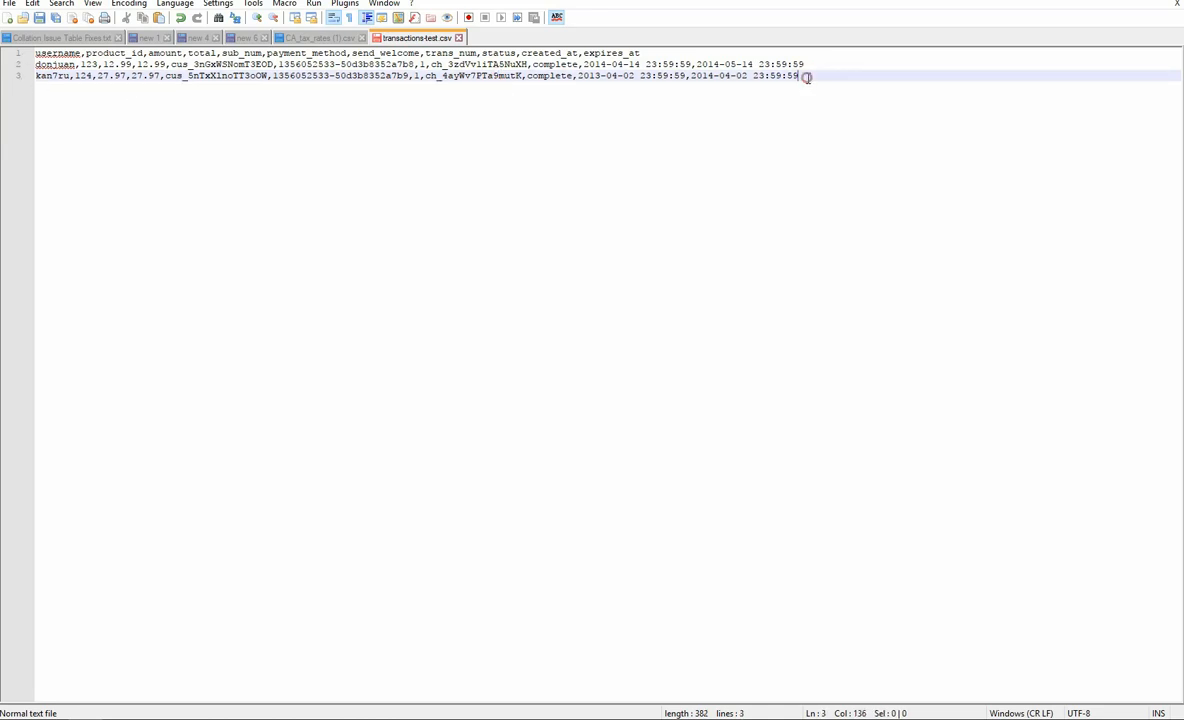
{"action": "key", "text": "Return"}
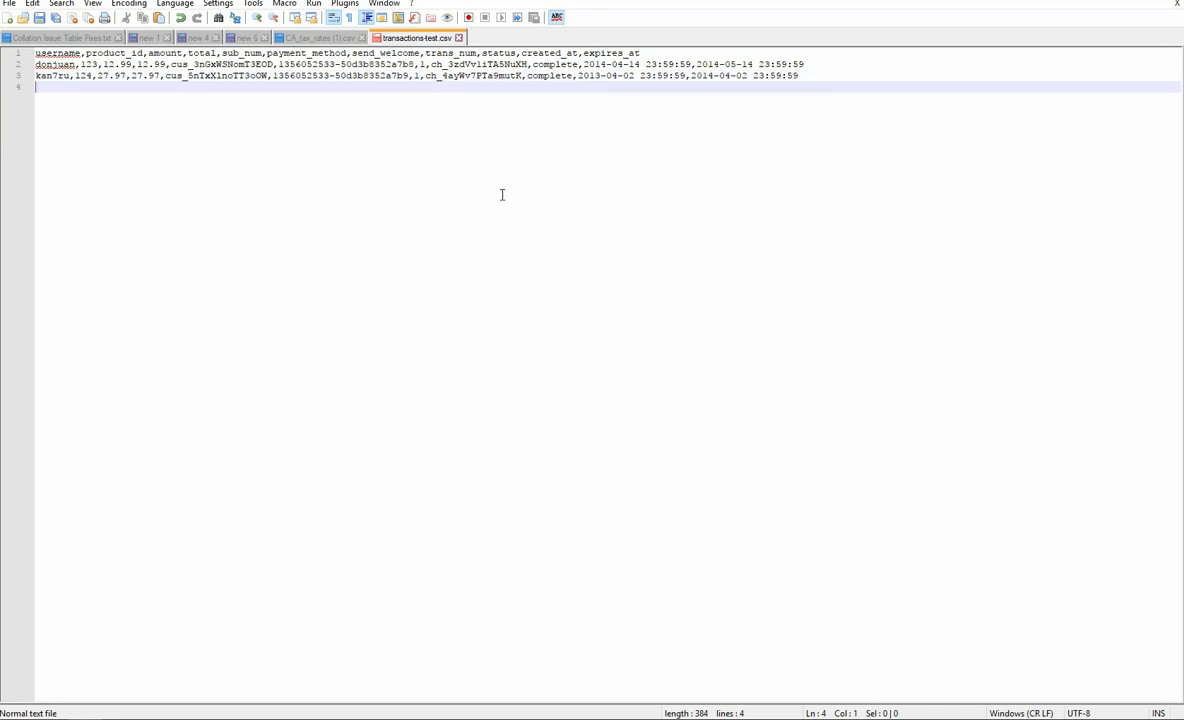
Switch to Excel, delete the empty row 4 below the transaction records, and insert a blank row in its place
{"action": "key", "text": "alt+Tab"}
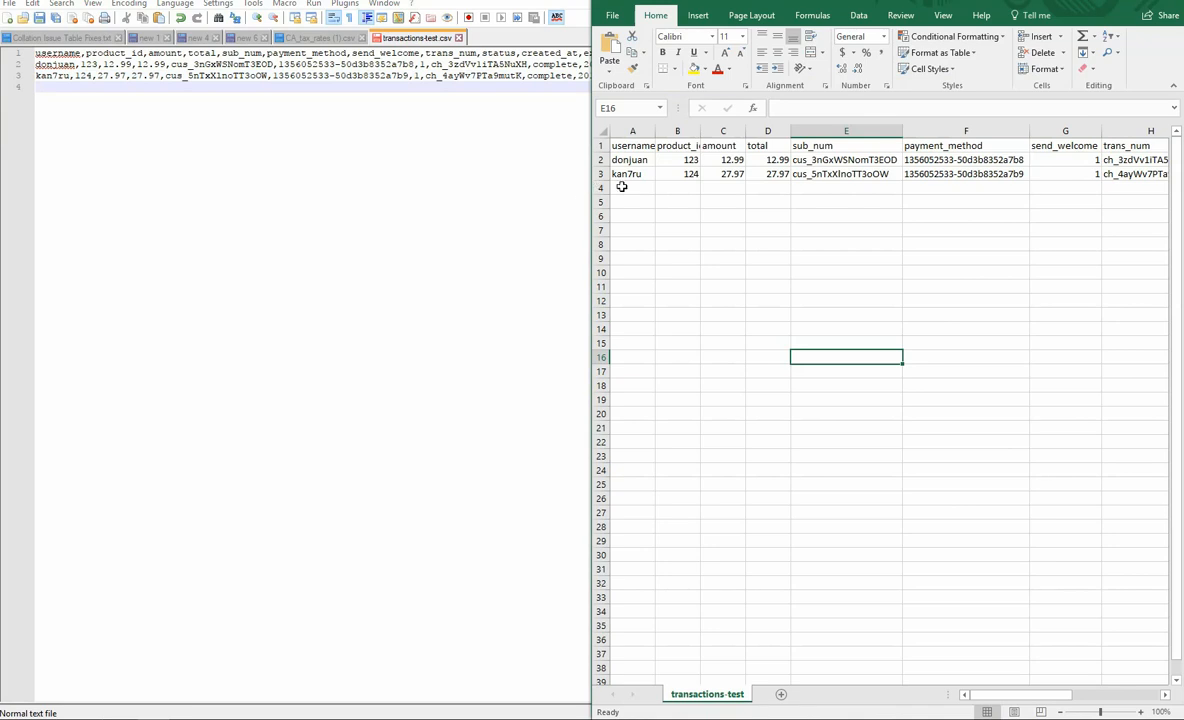
{"action": "left_click", "coordinate": [600, 187]}
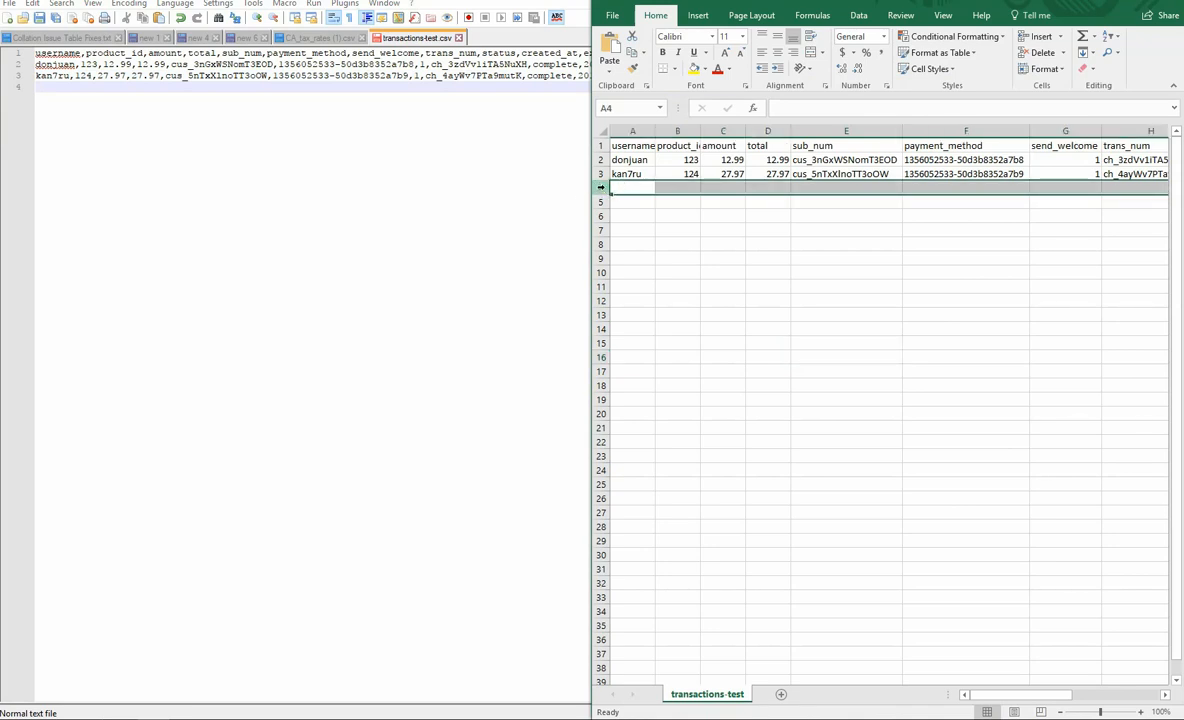
{"action": "right_click", "coordinate": [603, 188]}
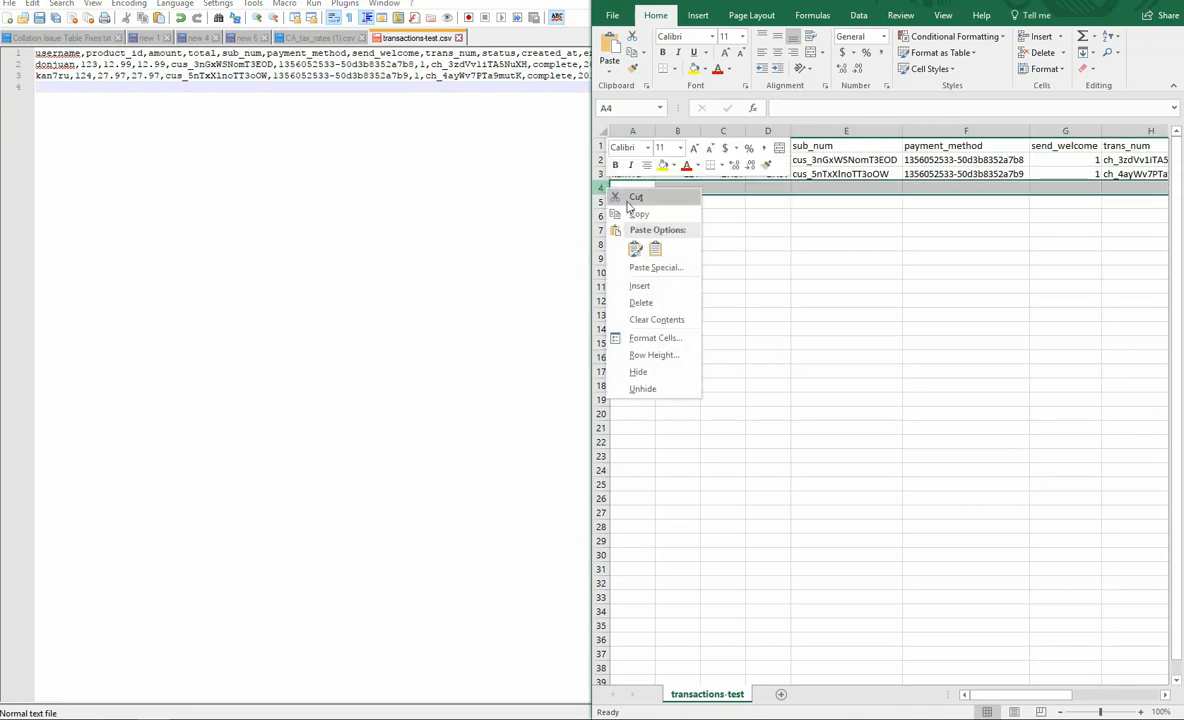
{"action": "left_click", "coordinate": [650, 301]}
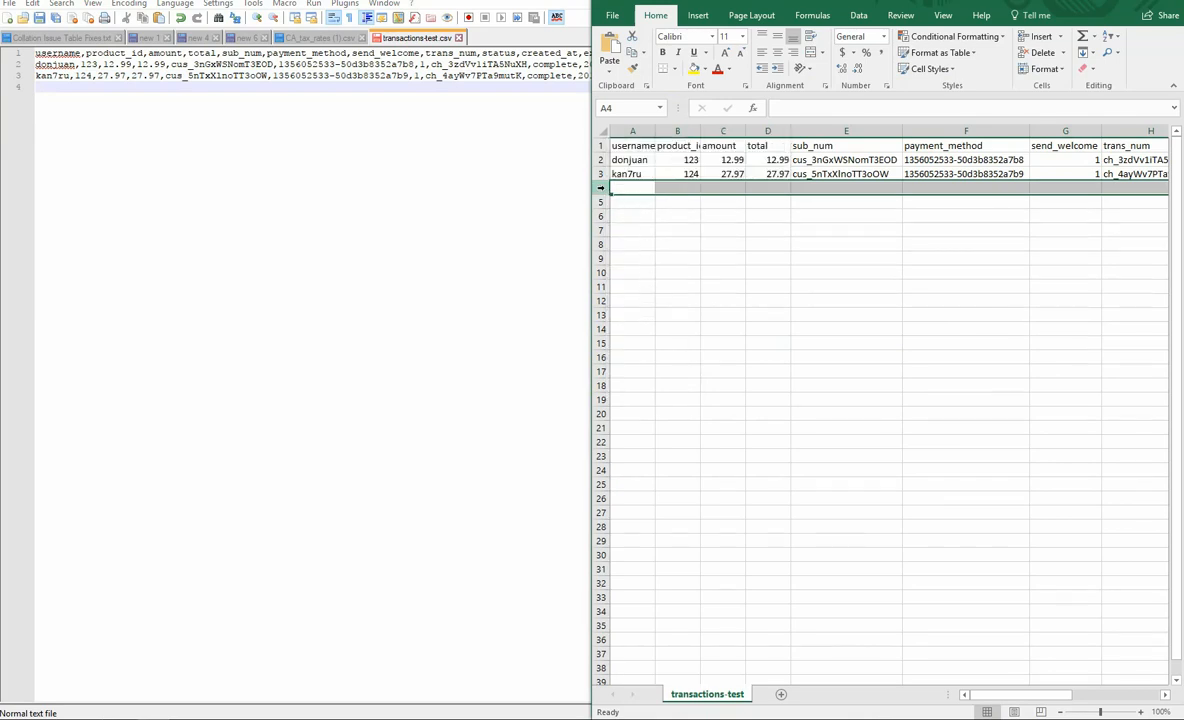
{"action": "right_click", "coordinate": [604, 188]}
{"action": "left_click", "coordinate": [666, 287]}
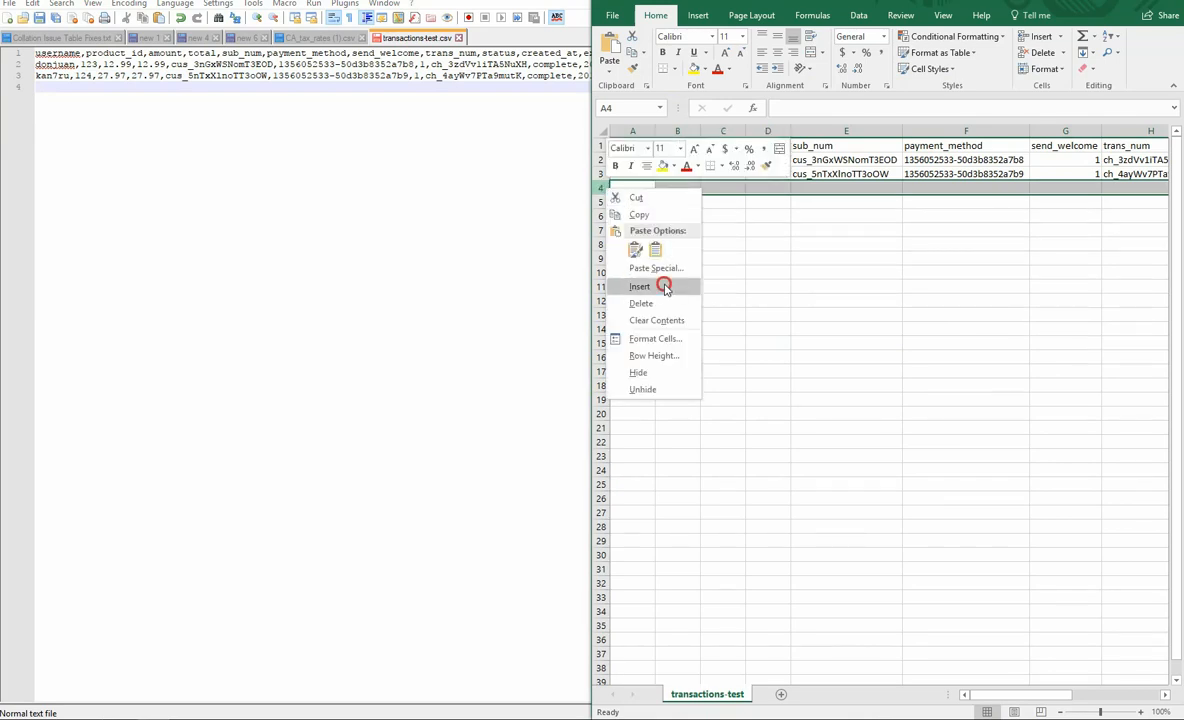
{"action": "left_click", "coordinate": [659, 205]}
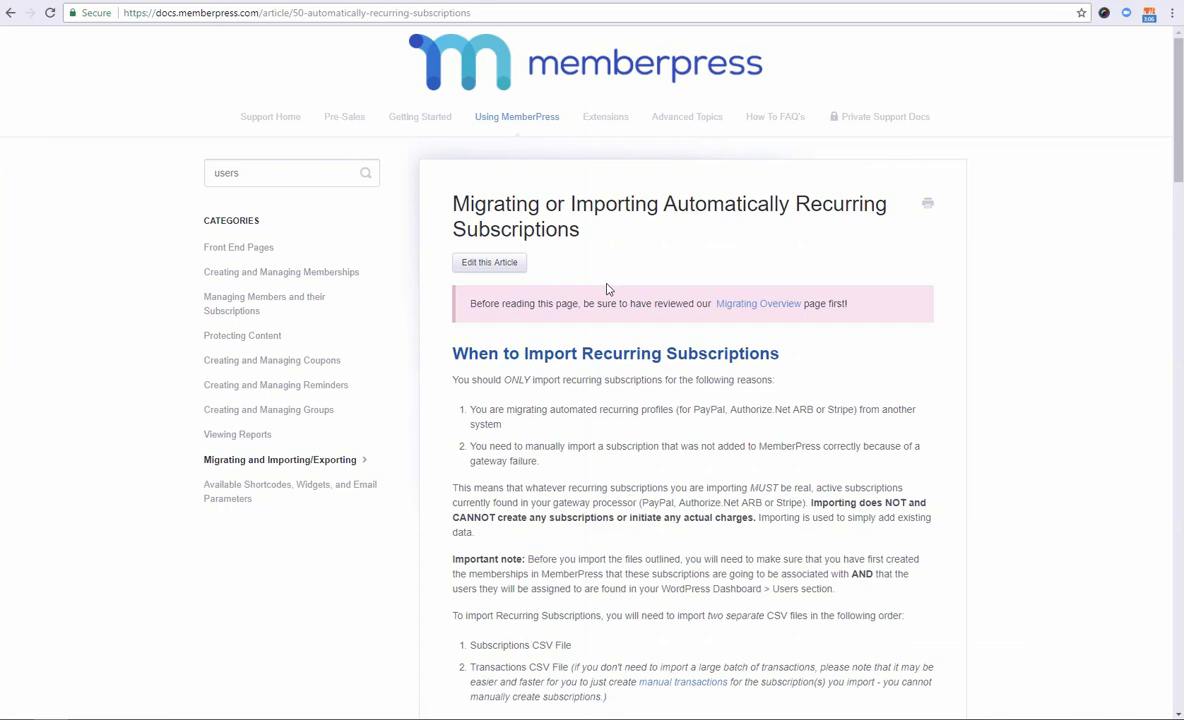
In the browser, review the Subscriptions CSV Format and Transactions CSV Format sections of the recurring subscriptions article
{"action": "scroll", "coordinate": [606, 289], "scroll_direction": "down", "scroll_amount": 5}
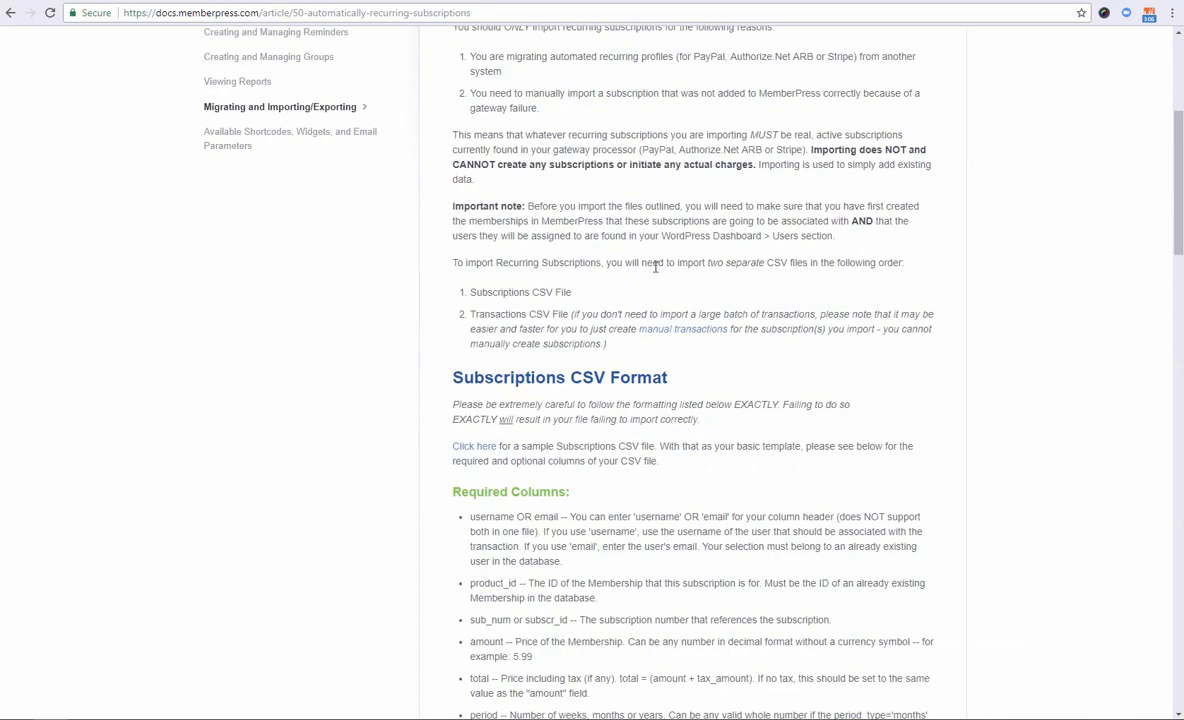
{"action": "scroll", "coordinate": [716, 370], "scroll_direction": "down", "scroll_amount": 10}
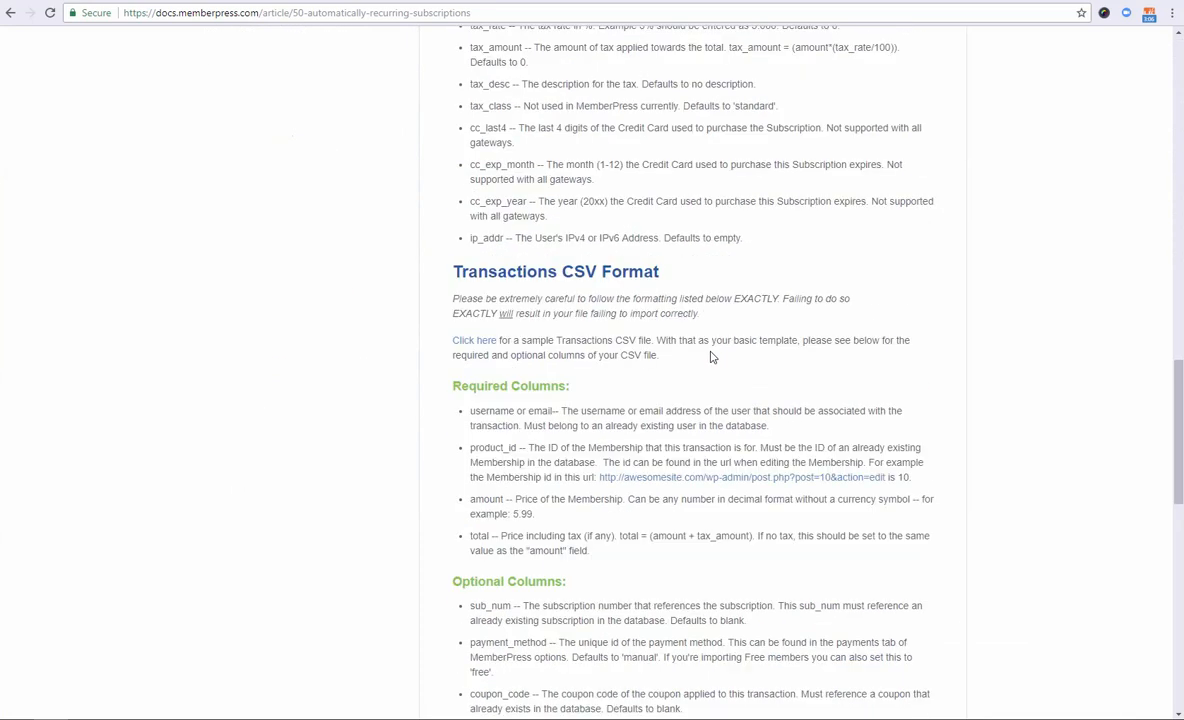
{"action": "scroll", "coordinate": [712, 357], "scroll_direction": "down", "scroll_amount": 8}
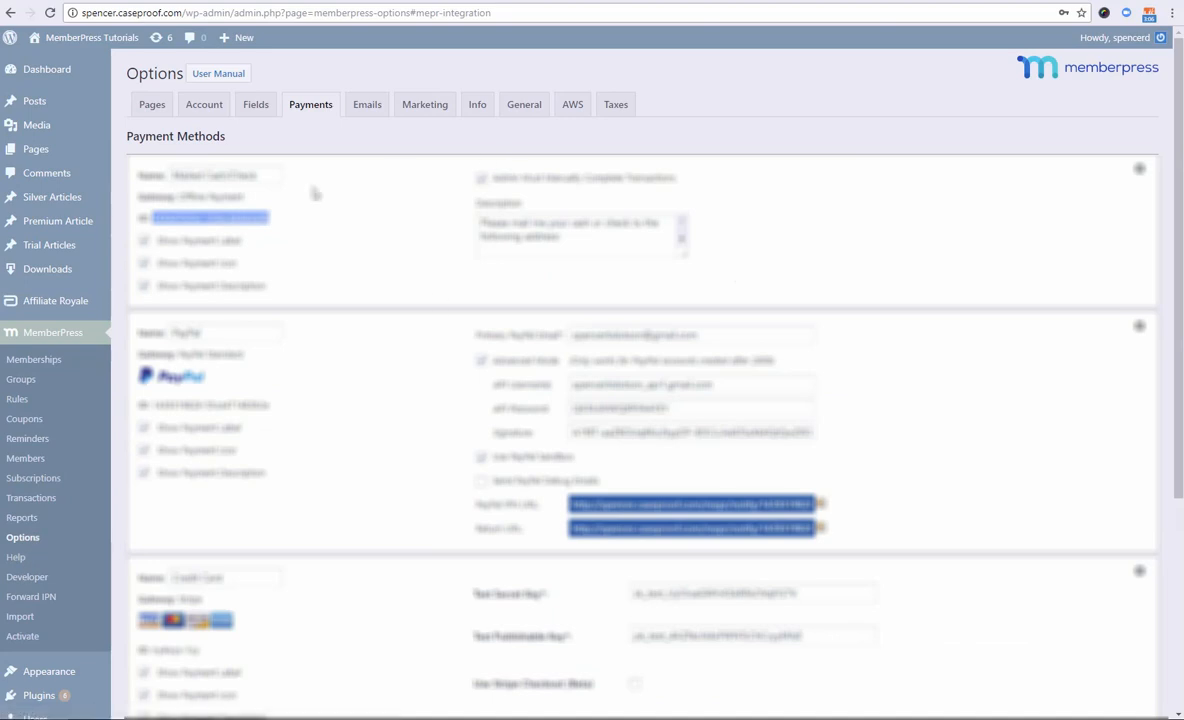
Open the MemberPress Import page and set the type of file to import to Transactions
{"action": "left_click", "coordinate": [20, 578]}
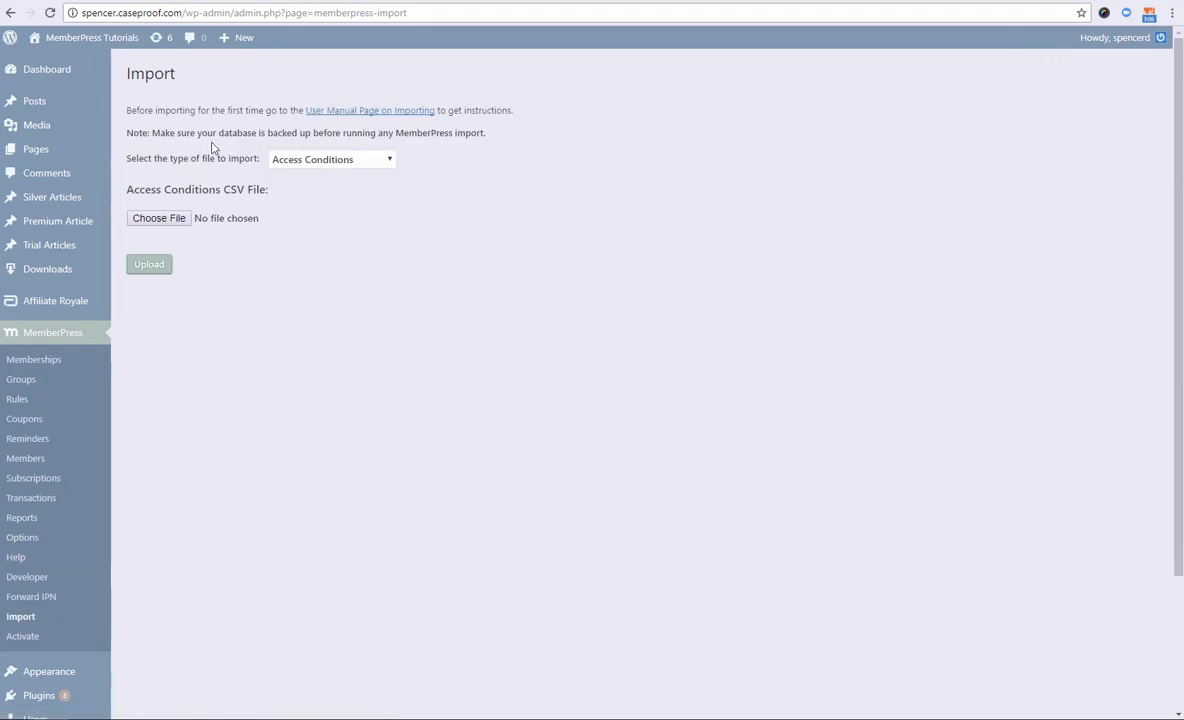
{"action": "left_click", "coordinate": [355, 160]}
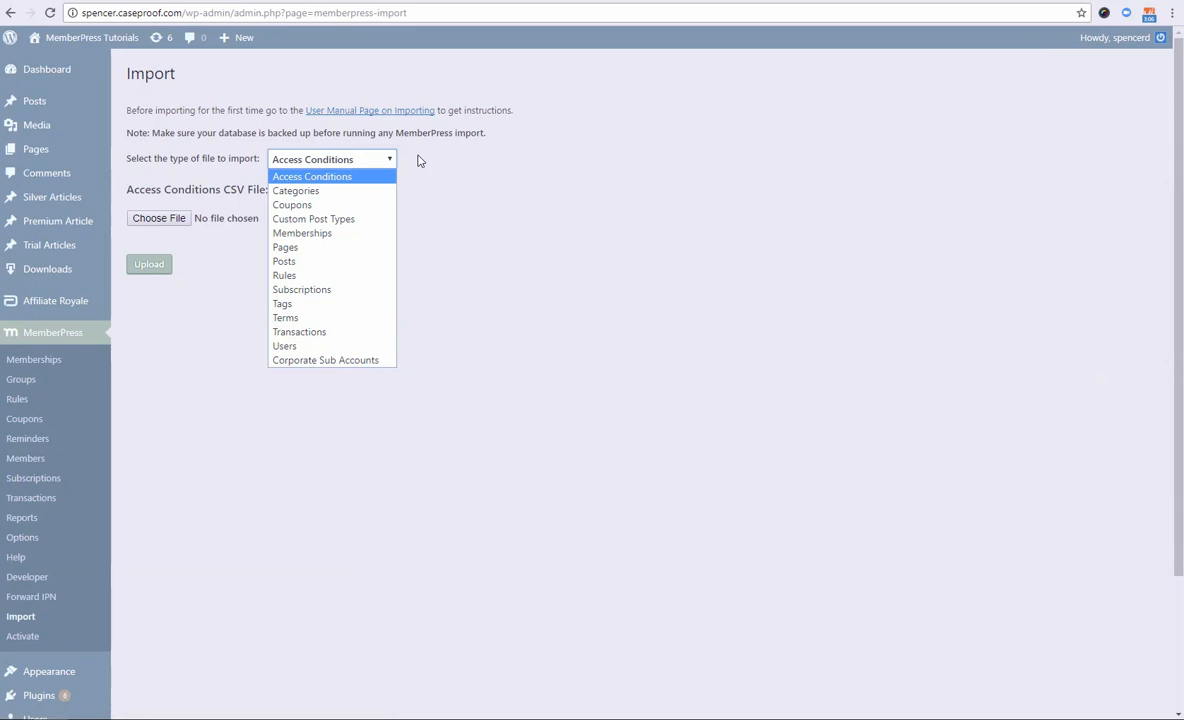
{"action": "left_click", "coordinate": [415, 148]}
{"action": "left_click", "coordinate": [350, 158]}
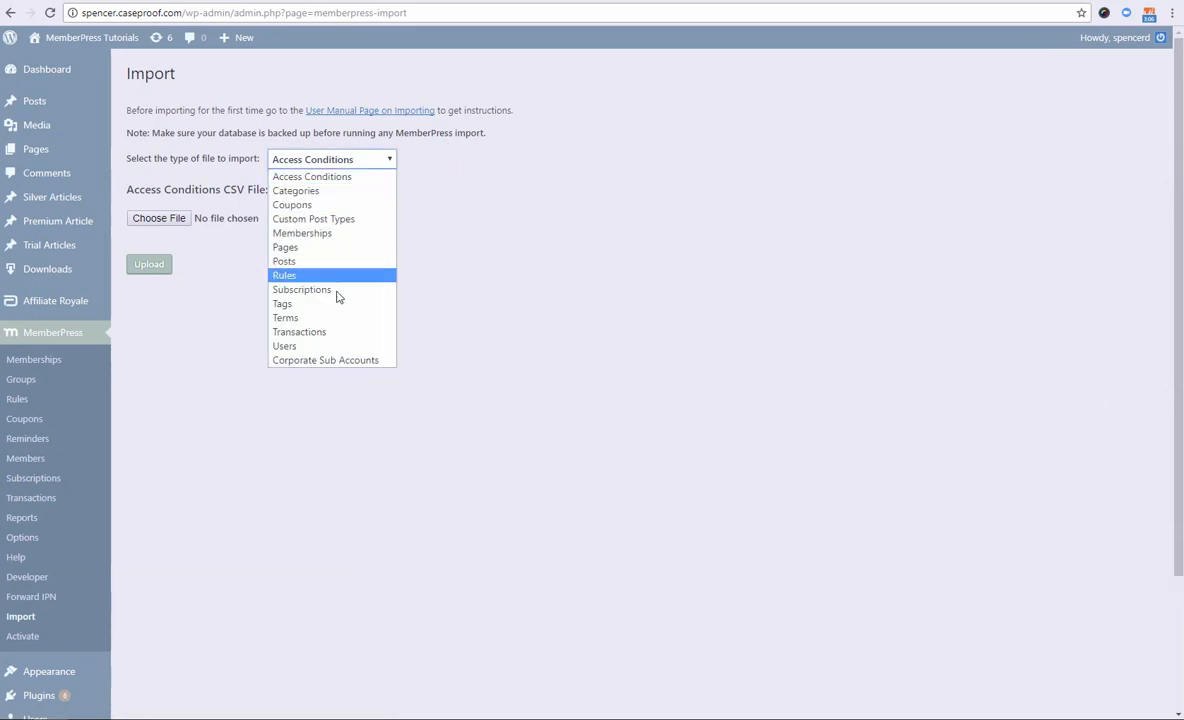
{"action": "left_click", "coordinate": [340, 332]}
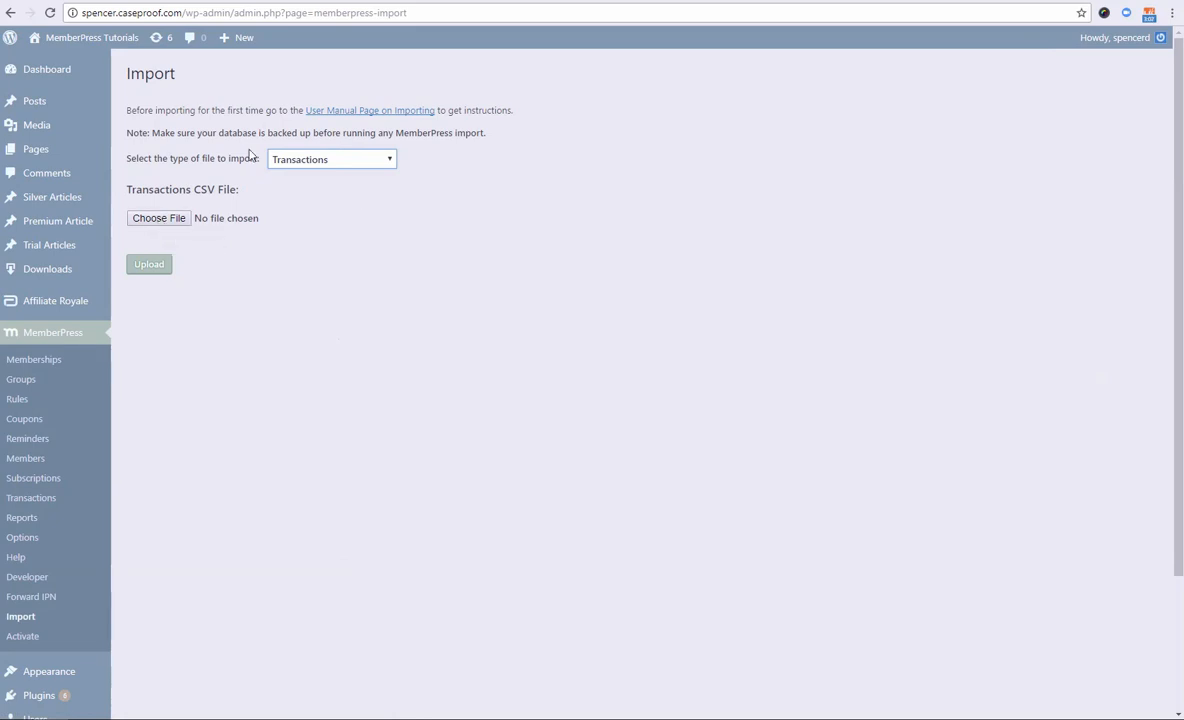
Set the type of file to import to Access Conditions
{"action": "left_click", "coordinate": [335, 160]}
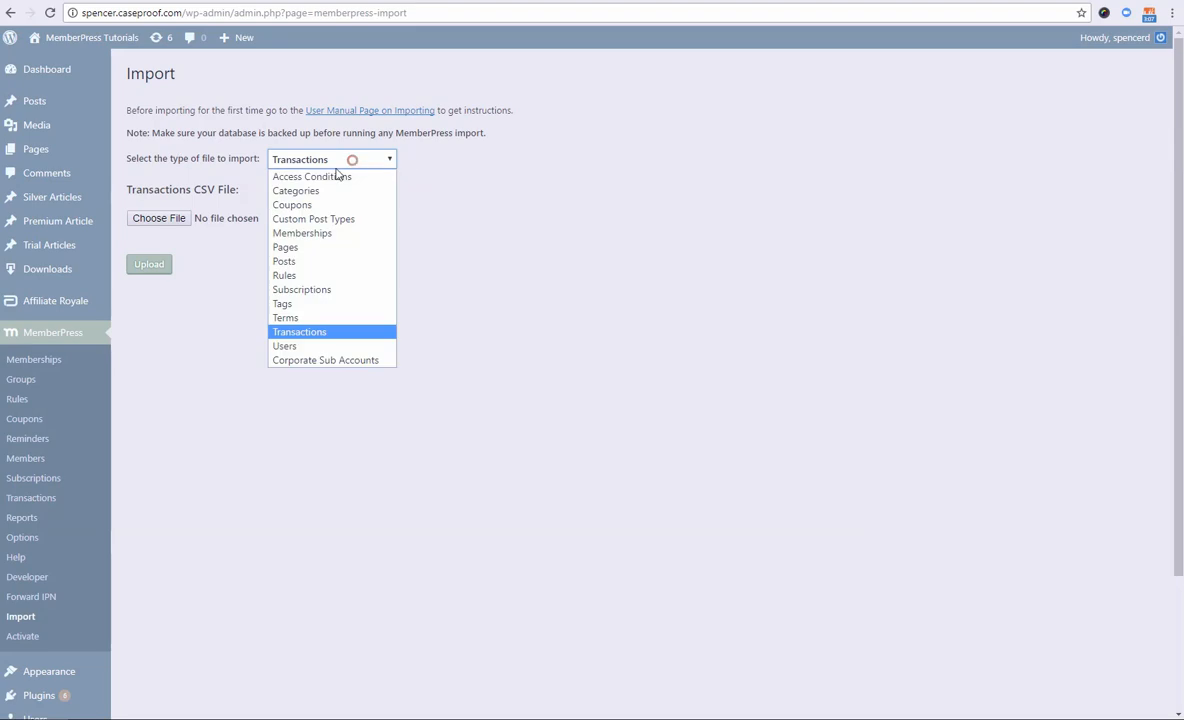
{"action": "left_click", "coordinate": [335, 173]}
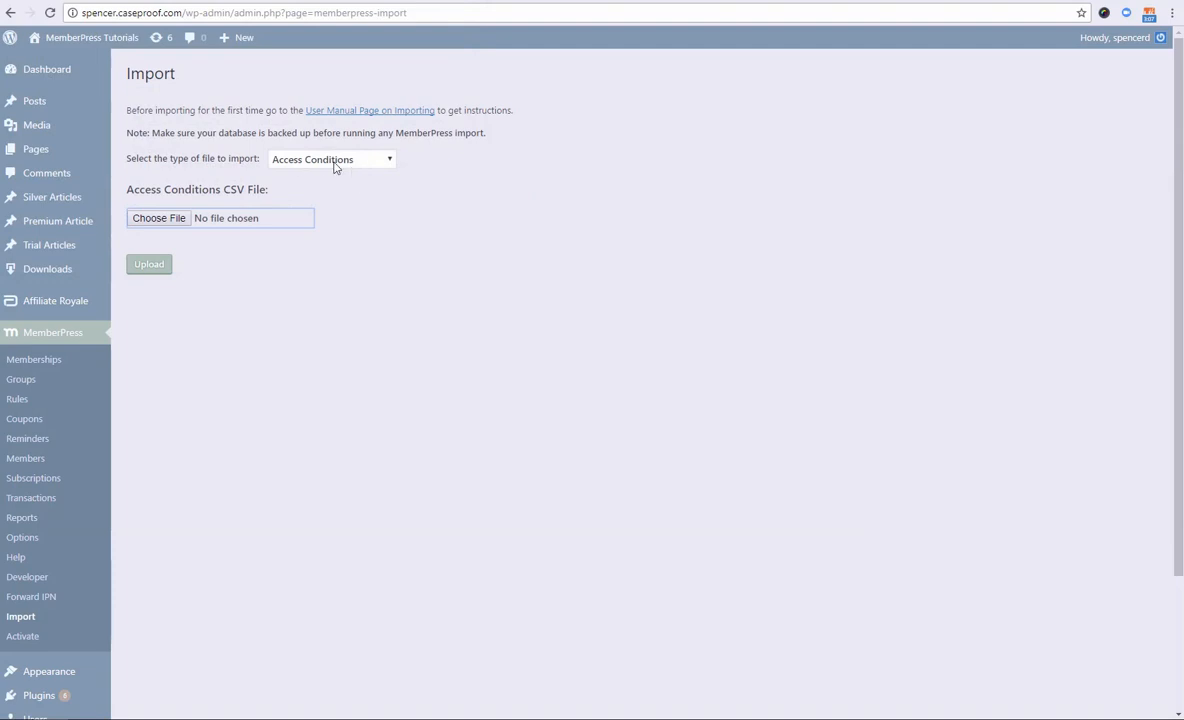
{"action": "left_click", "coordinate": [334, 163]}
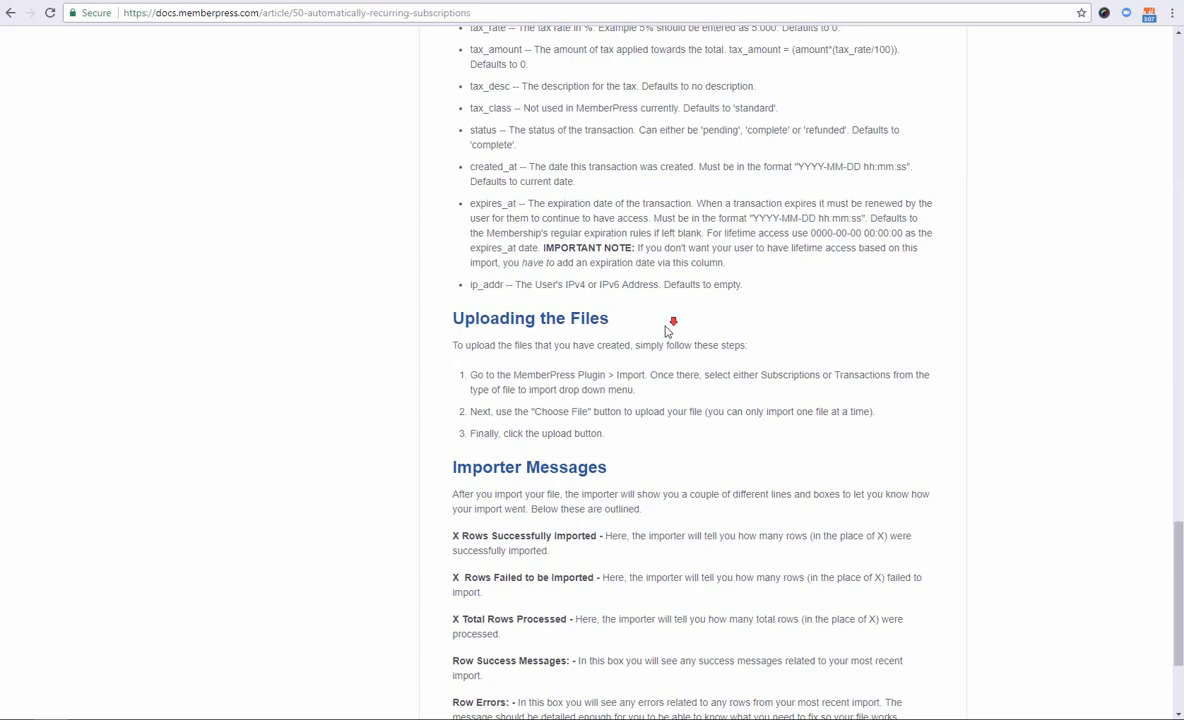
Return to the recurring subscriptions article and examine its Uploading the Files and Importer Messages sections
{"action": "scroll", "coordinate": [668, 326], "scroll_direction": "down", "scroll_amount": 2}
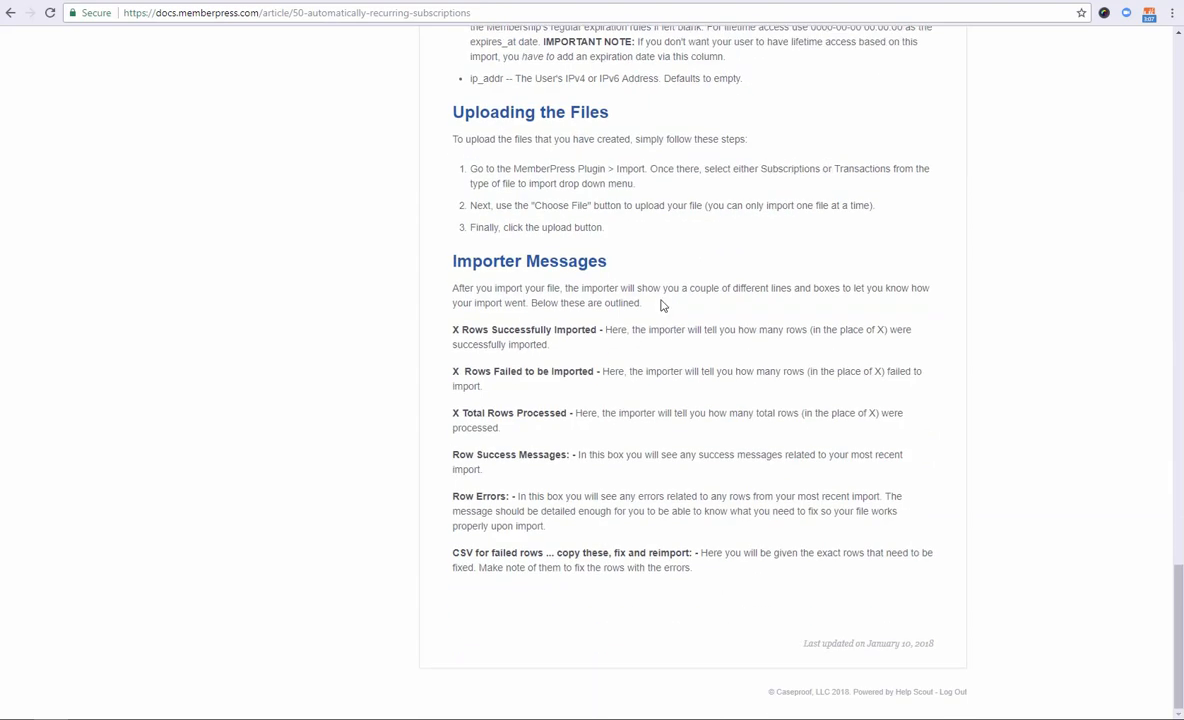
{"action": "left_click_drag", "start_coordinate": [422, 252], "coordinate": [681, 552]}
{"action": "left_click", "coordinate": [672, 548]}
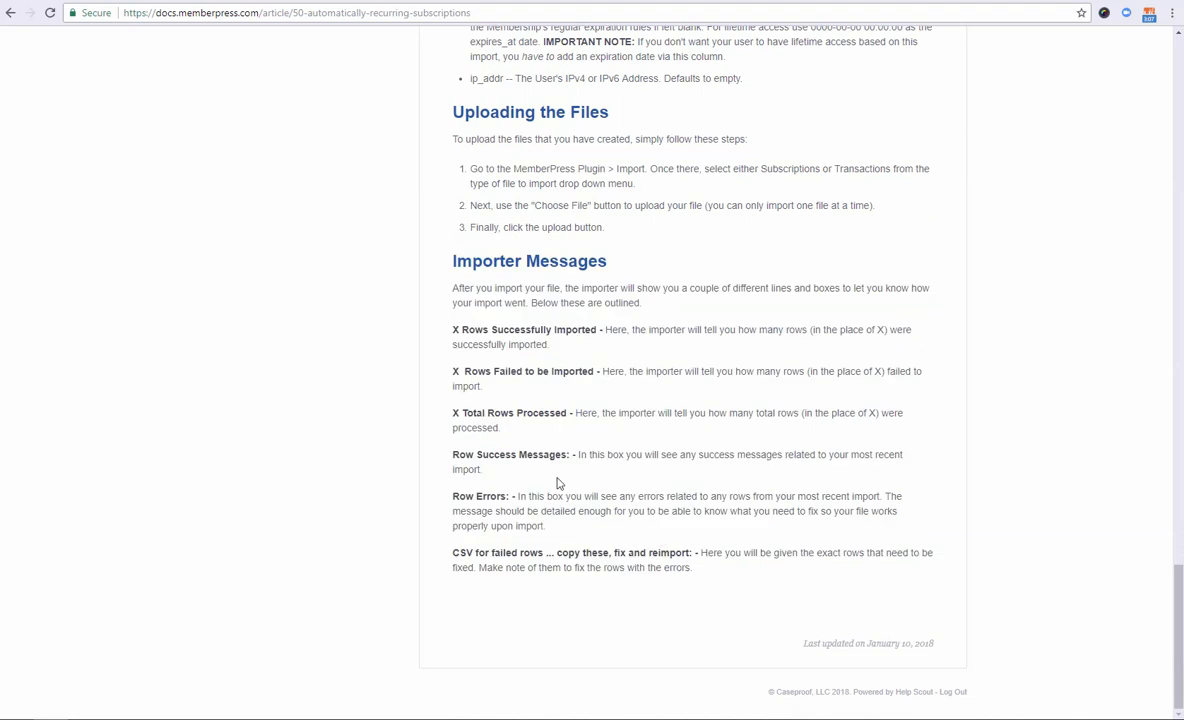